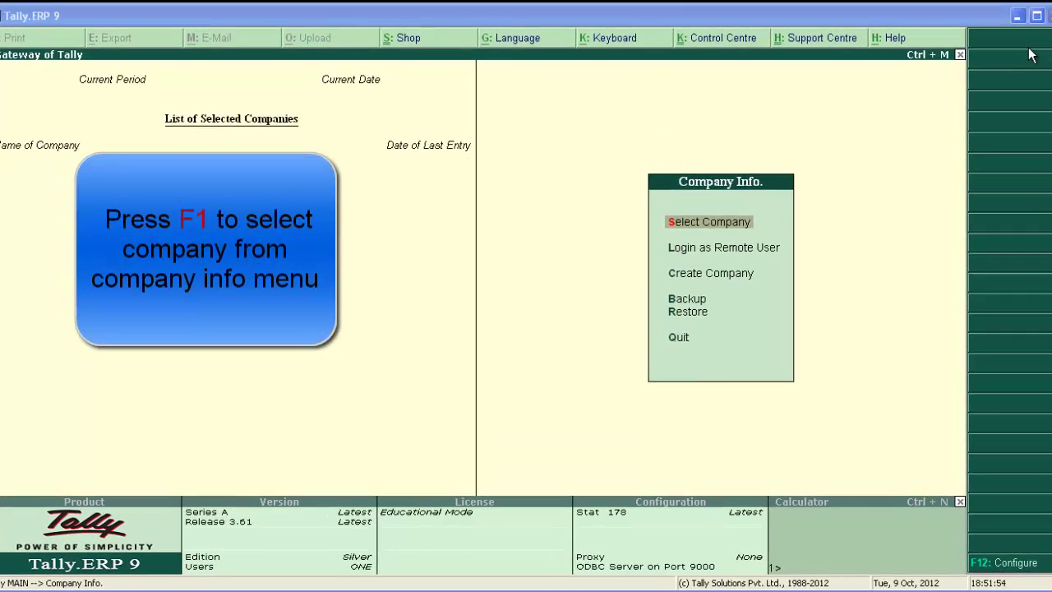
# - Load ABC LTD from the company list and open its alteration screen under Company Info > Alter
pyautogui.press('F1')
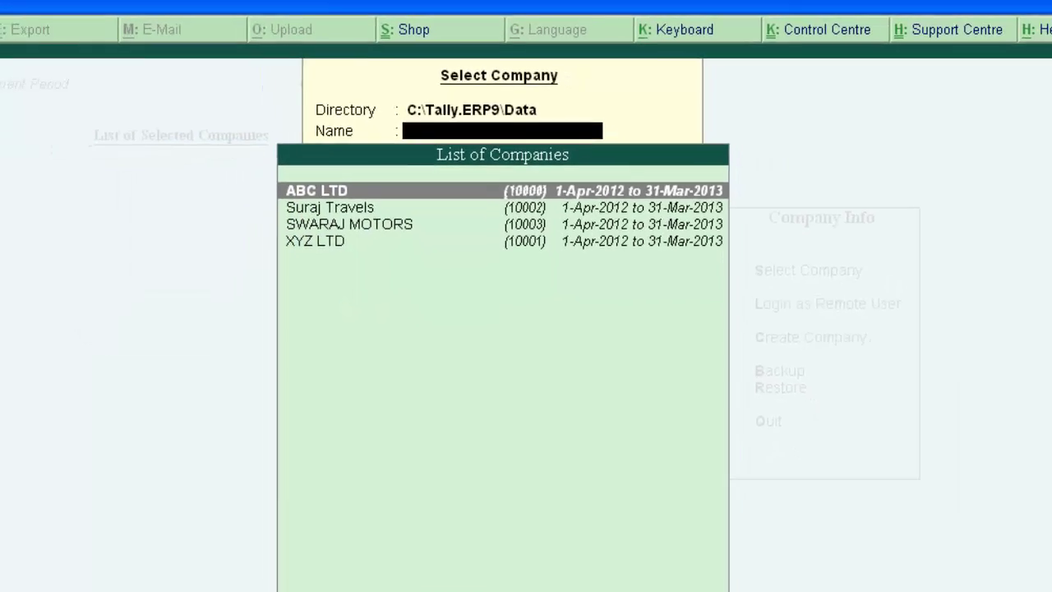
pyautogui.press('Return')
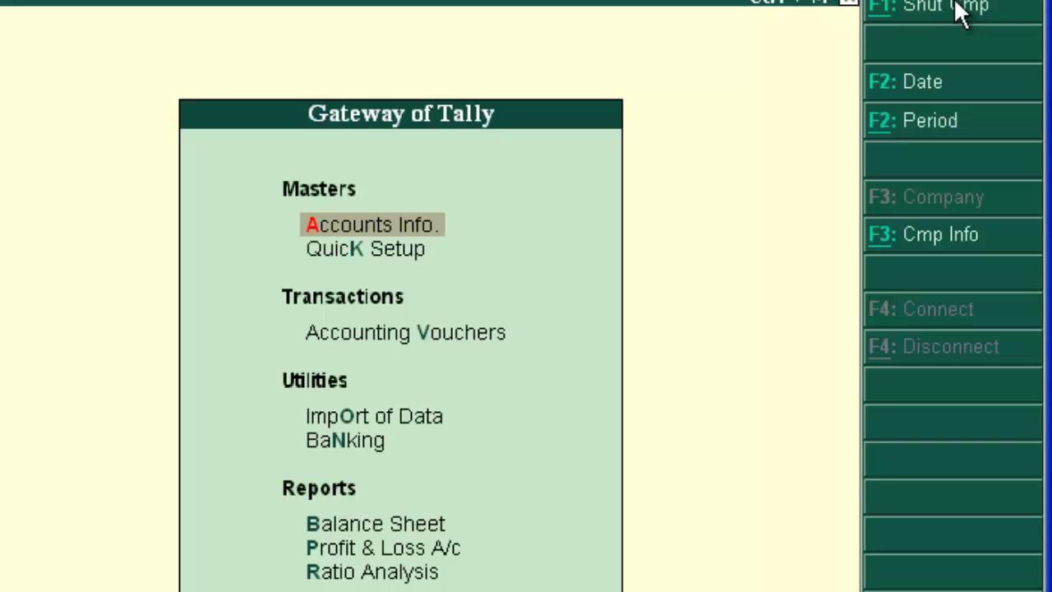
pyautogui.click(943, 247)
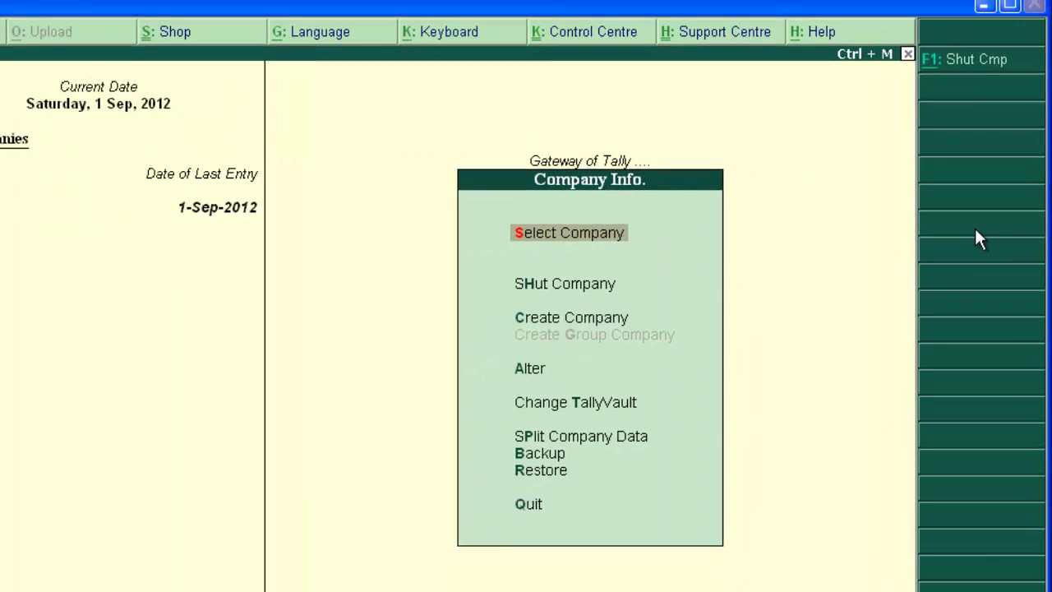
pyautogui.press('Down')
pyautogui.press('Down')
pyautogui.press('Down')
pyautogui.press('Return')
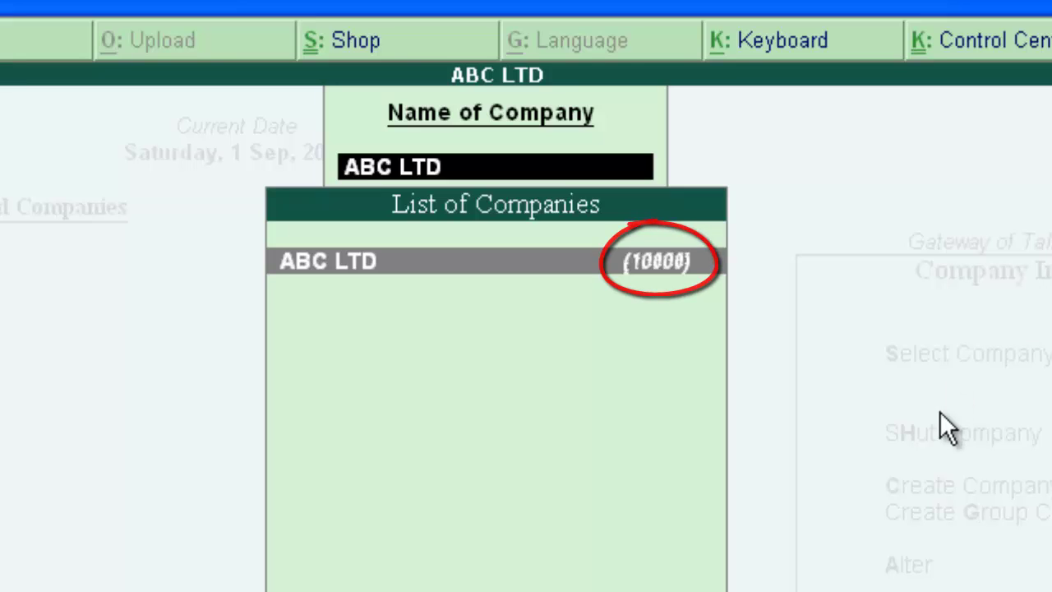
pyautogui.press('Return')
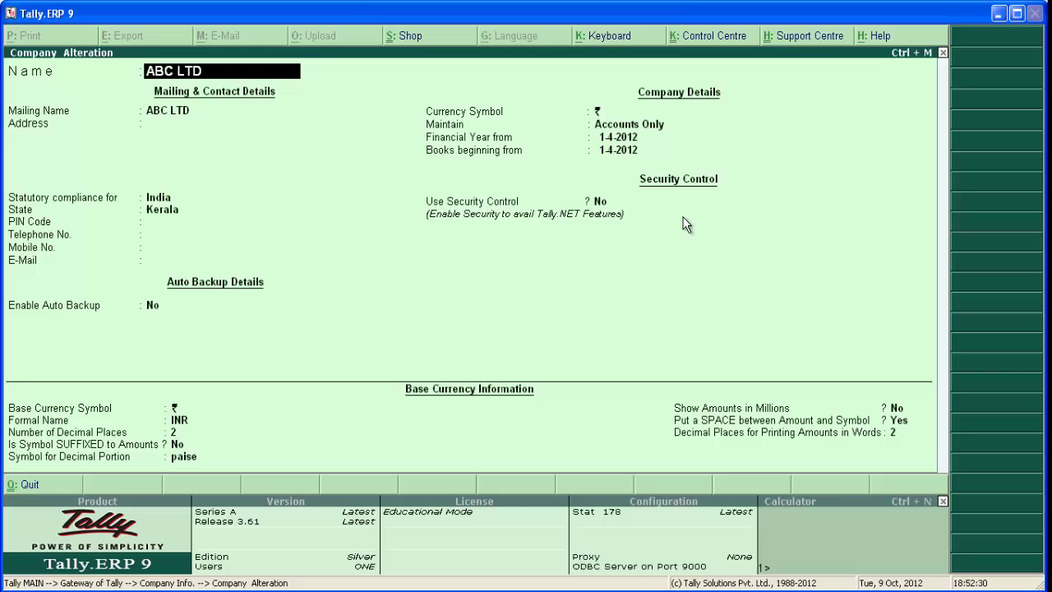
# - Set Enable Auto Backup to Yes for ABC LTD and save with Ctrl+A
pyautogui.press('Return')
pyautogui.press('Return')
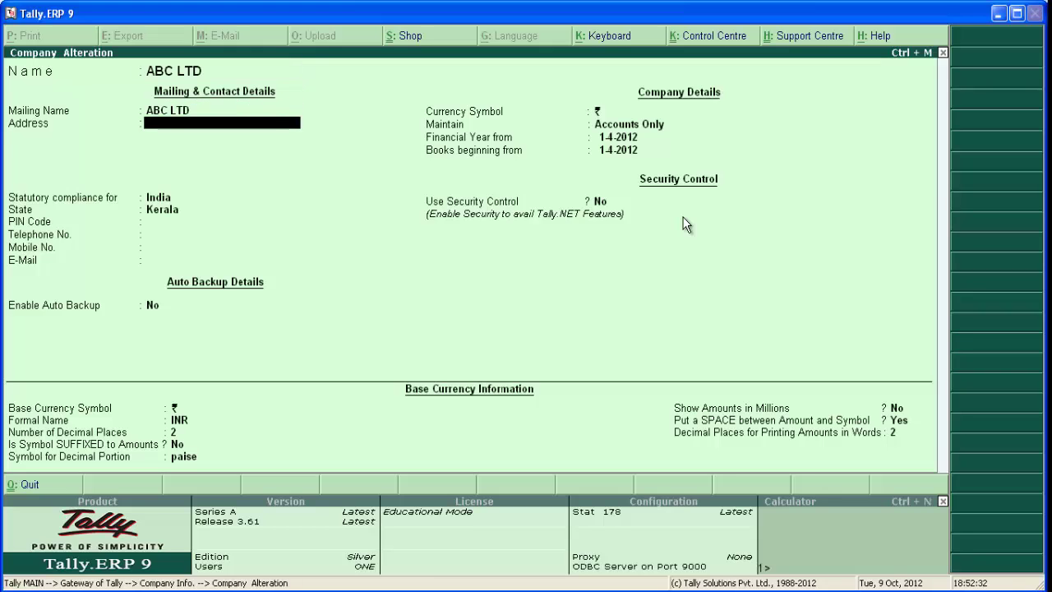
pyautogui.press('Return')
pyautogui.press('Return')
pyautogui.press('Return')
pyautogui.press('Return')
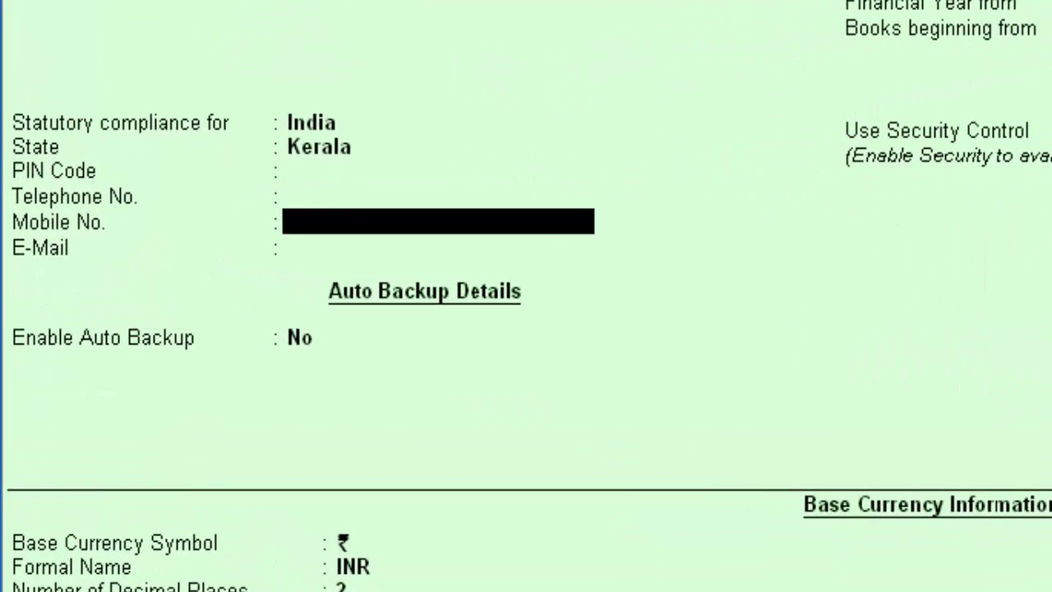
pyautogui.press('Return')
pyautogui.press('Return')
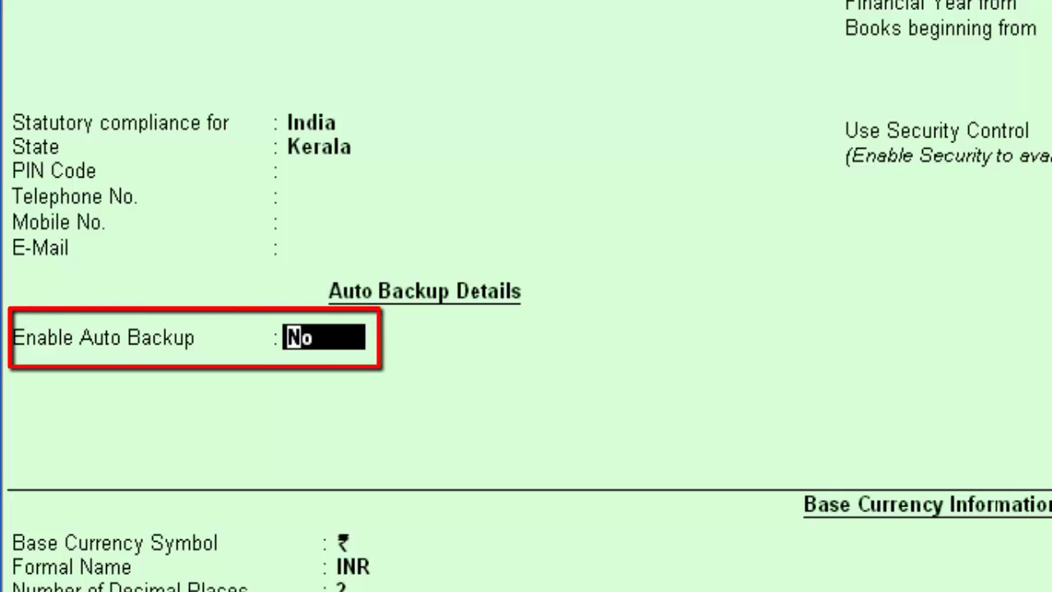
pyautogui.write('yes')
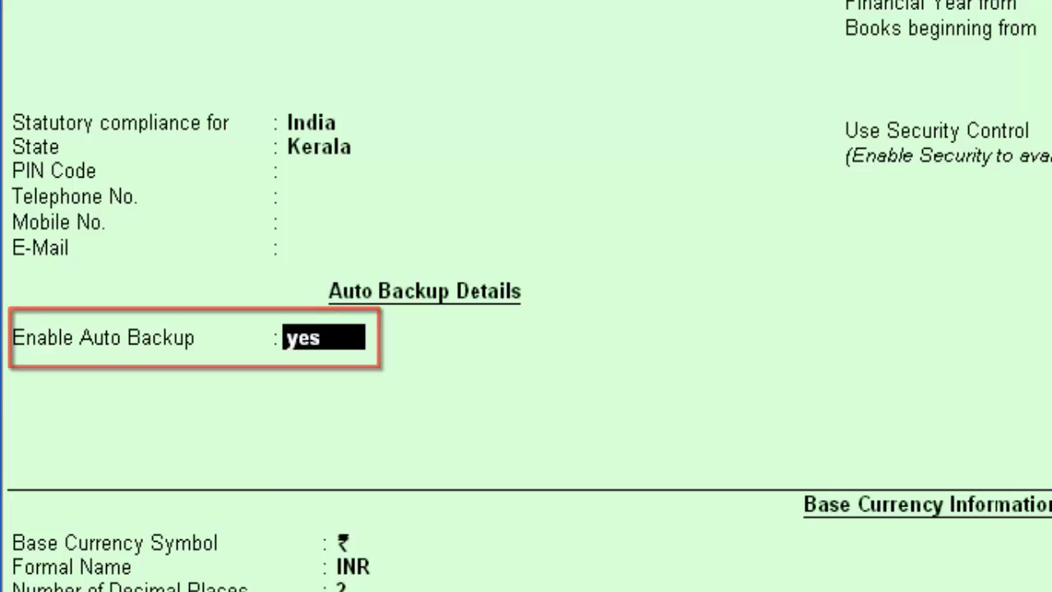
pyautogui.press('Return')
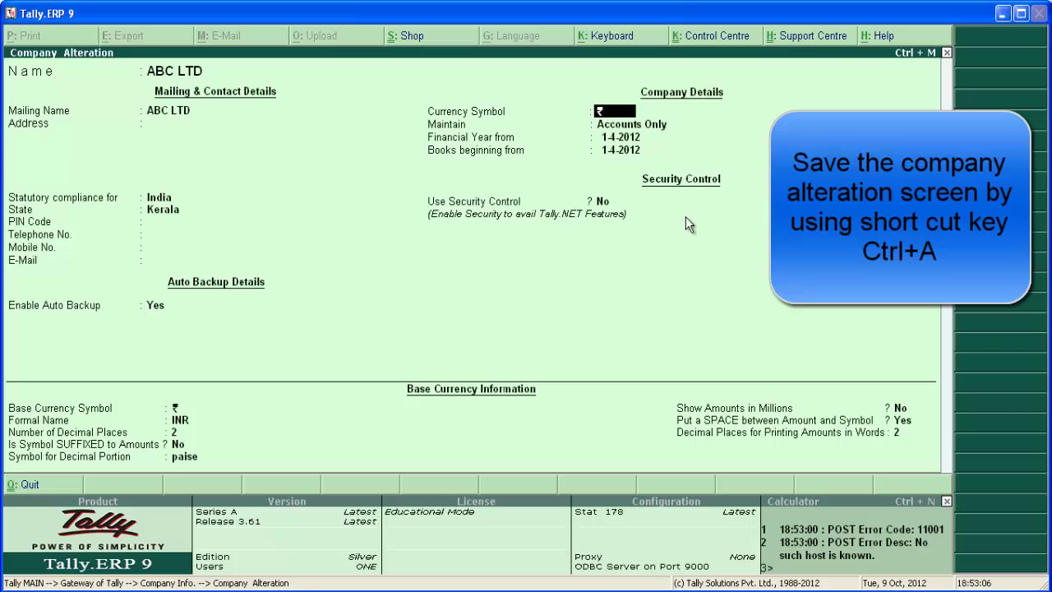
pyautogui.hotkey('ctrl', 'a')
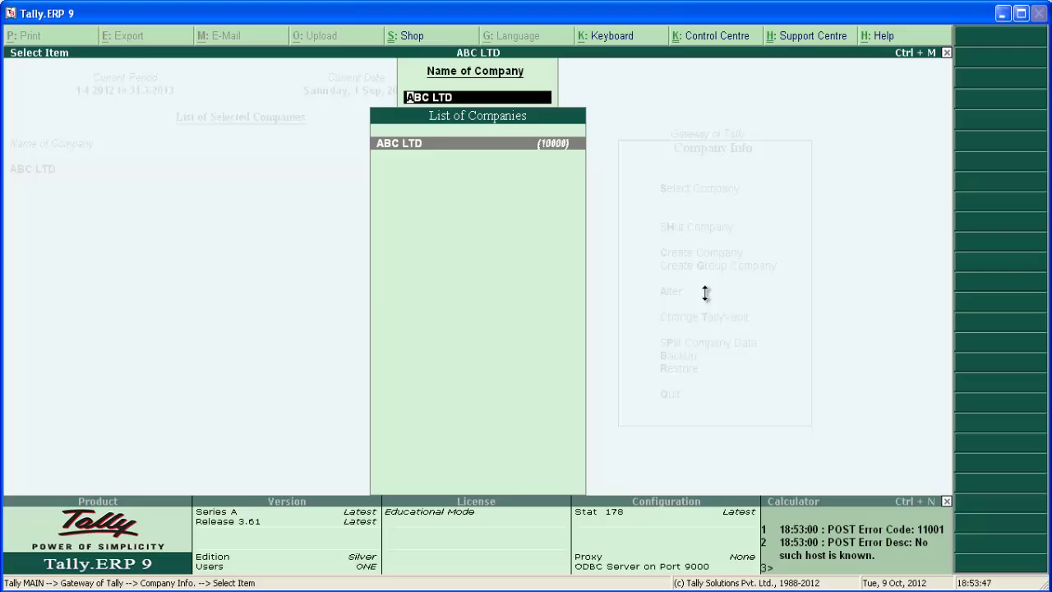
# - Find Tally's install folder from the shortcut's Properties and open Data\10000
pyautogui.click(1002, 15)
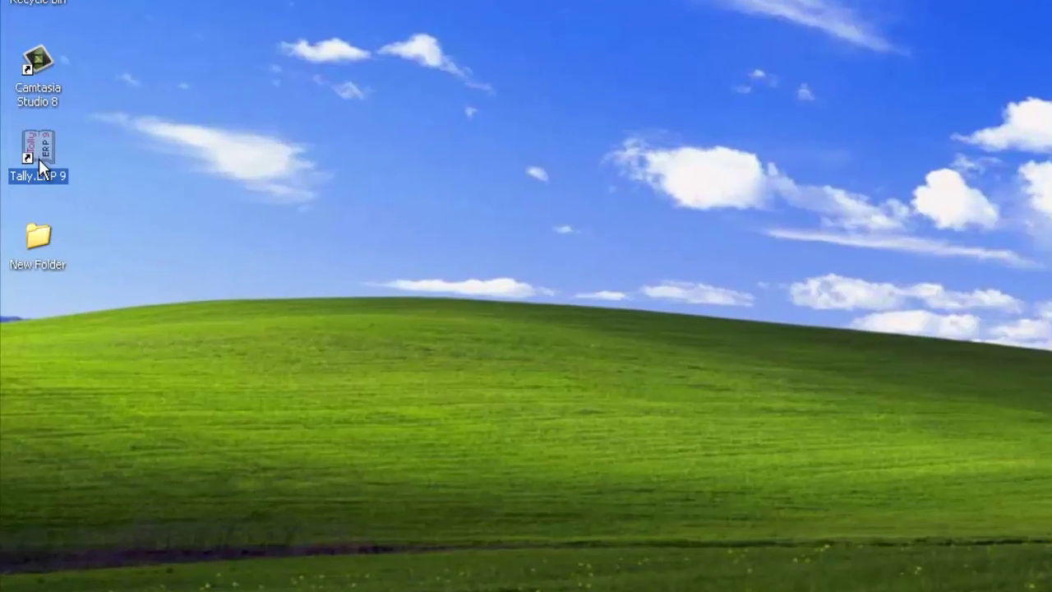
pyautogui.rightClick(30, 224)
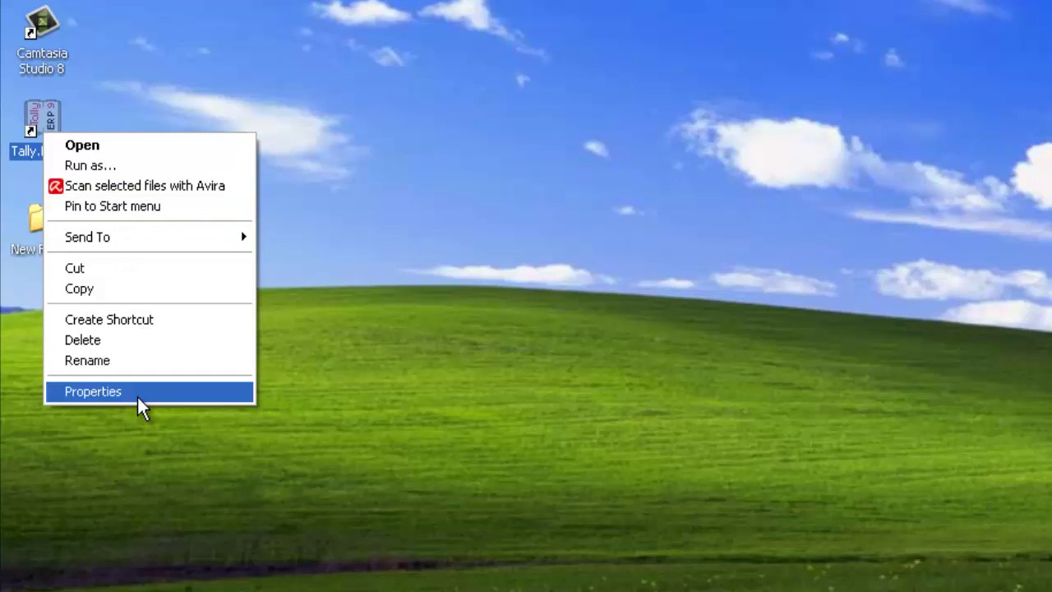
pyautogui.click(137, 394)
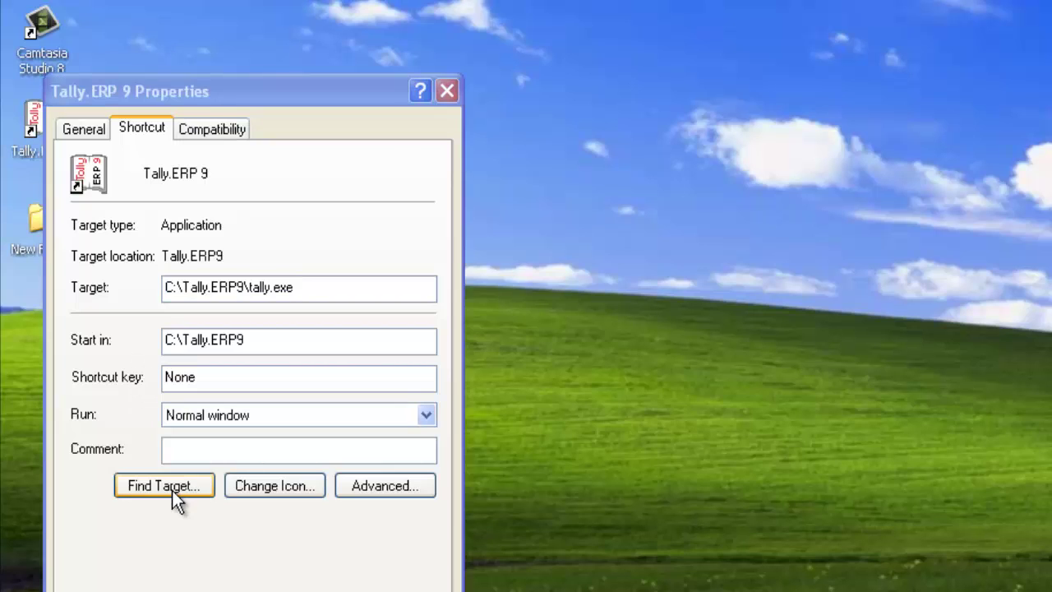
pyautogui.click(172, 491)
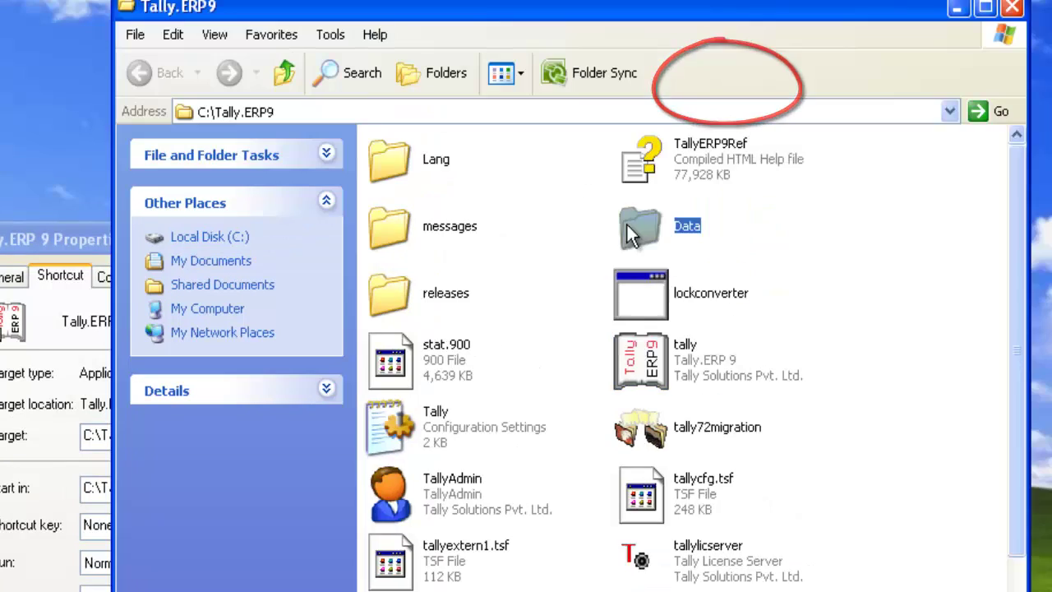
pyautogui.doubleClick(626, 225)
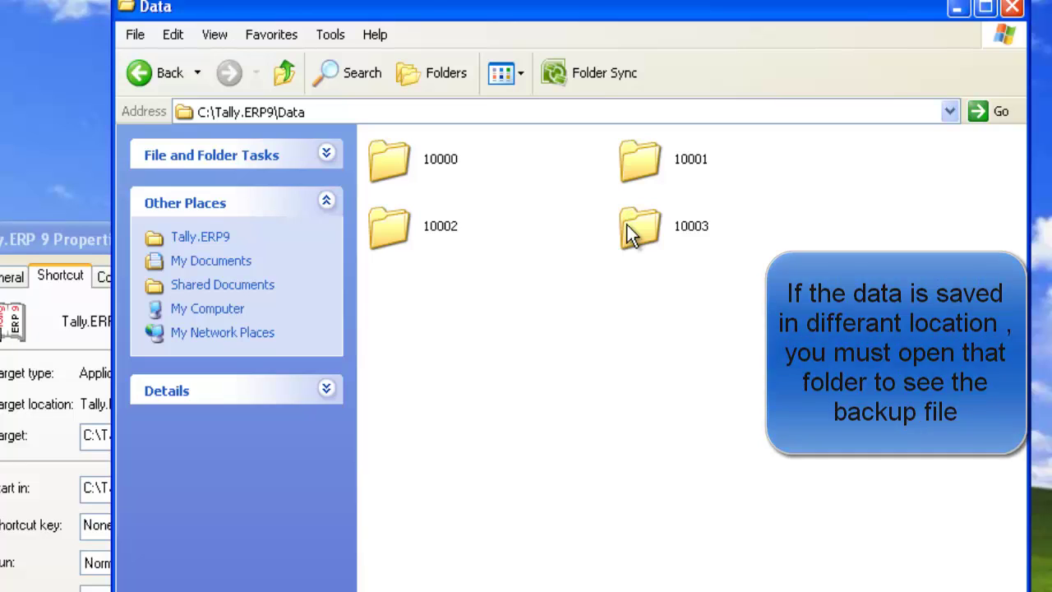
pyautogui.click(435, 155)
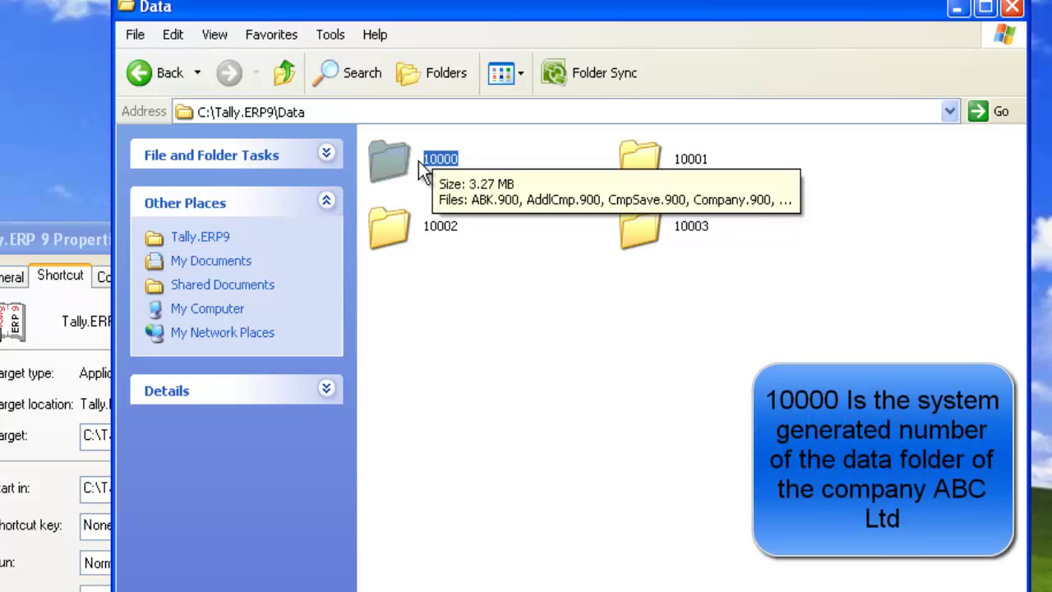
pyautogui.doubleClick(419, 161)
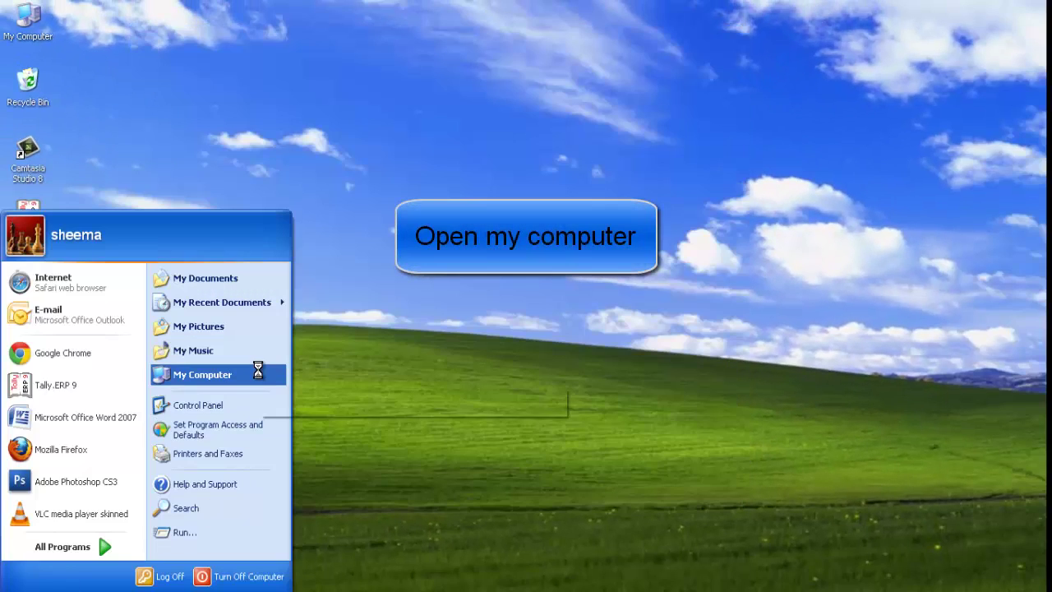
# - Create a new folder named autobkp on Removable Disk F:
pyautogui.click(257, 371)
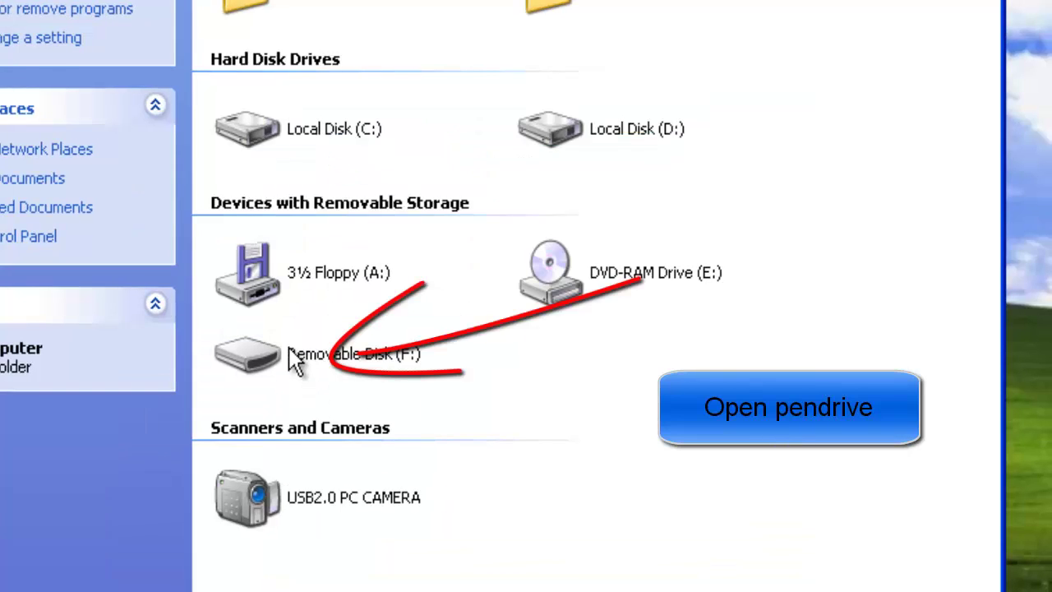
pyautogui.doubleClick(288, 346)
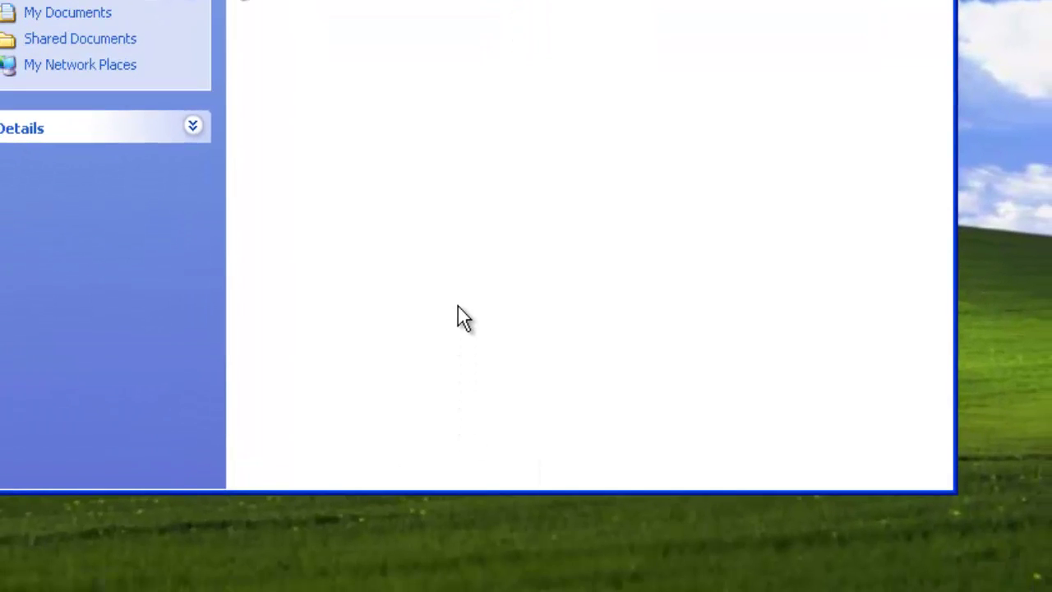
pyautogui.rightClick(459, 307)
pyautogui.moveTo(494, 509)
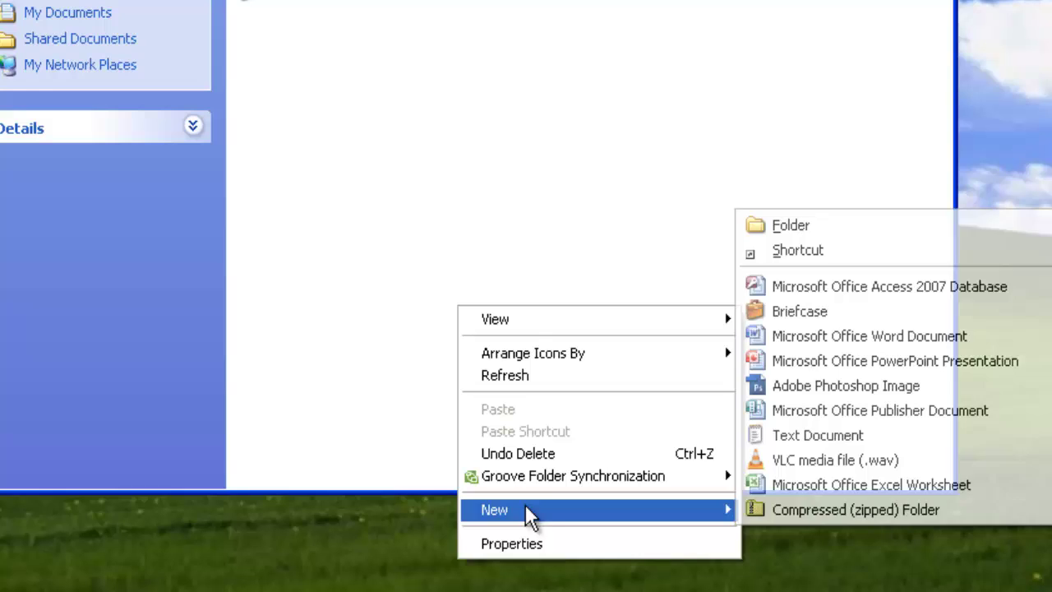
pyautogui.click(847, 226)
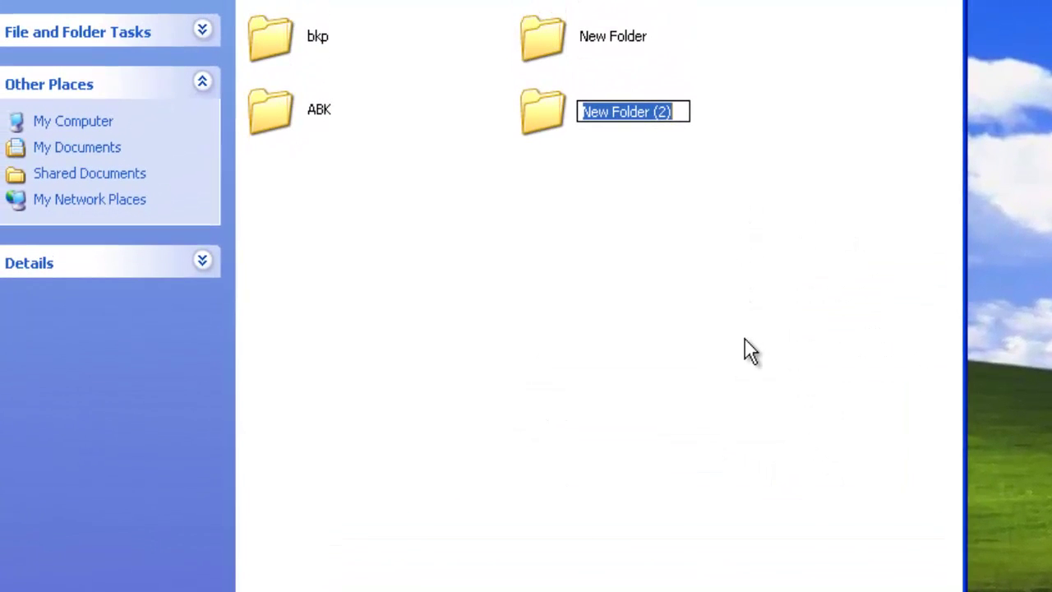
pyautogui.write('autobkp')
pyautogui.press('Return')
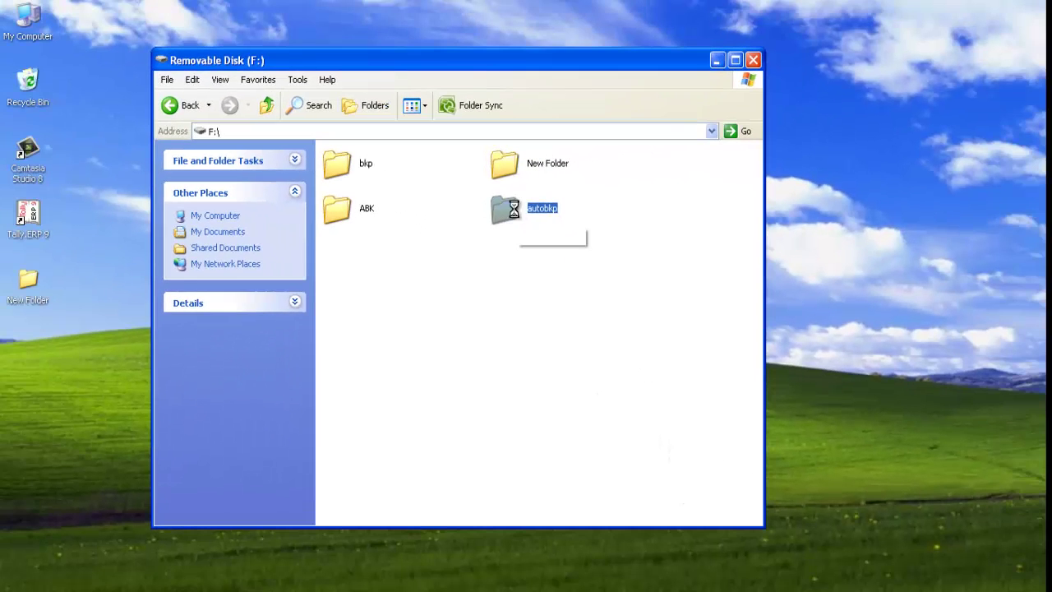
# - Copy the F:\autobkp folder path and minimize the Explorer window
pyautogui.doubleClick(513, 208)
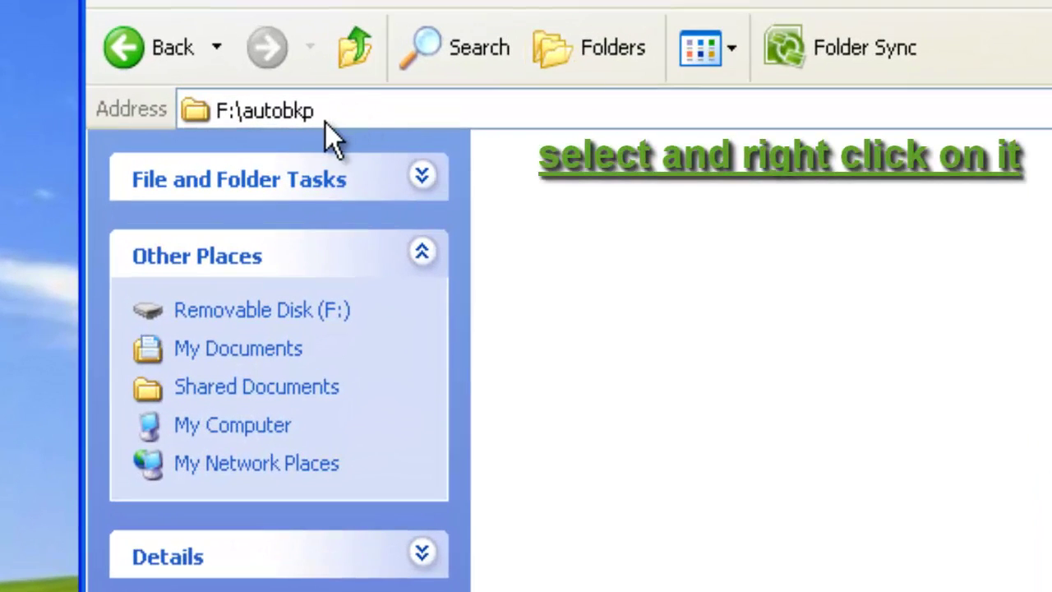
pyautogui.click(309, 119)
pyautogui.rightClick(307, 123)
pyautogui.click(376, 252)
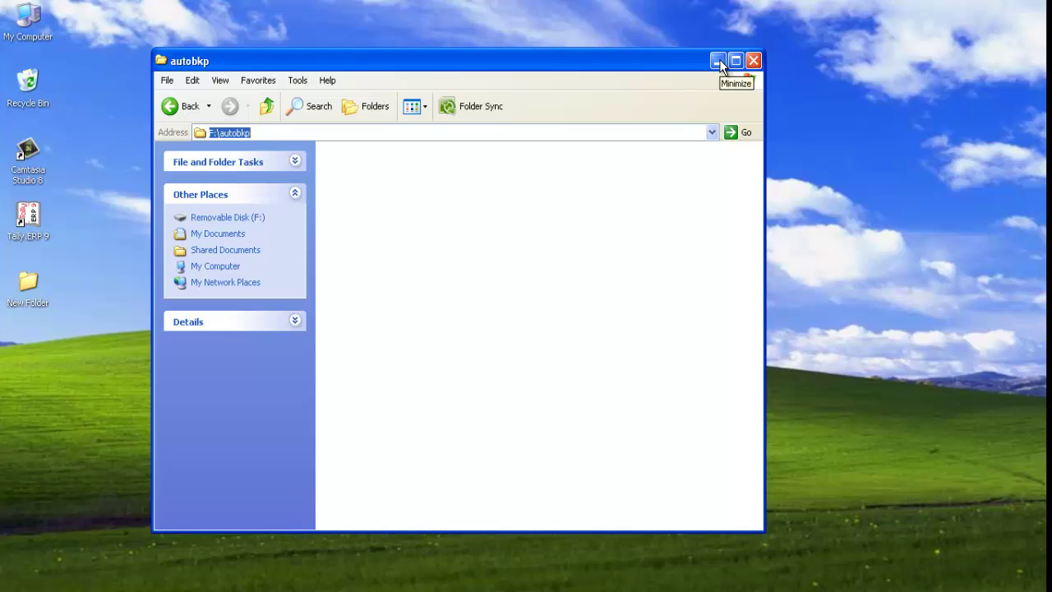
pyautogui.click(719, 59)
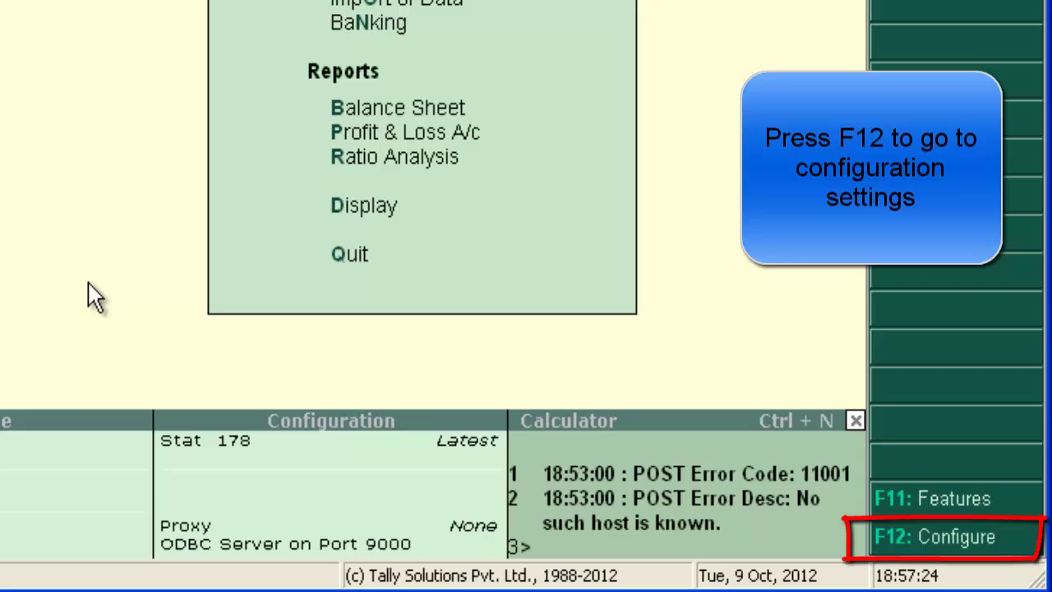
# - Enable Auto Backup Copy in F12 Data Configuration with F:\autobkp as location, and accept the restart
pyautogui.press('F12')
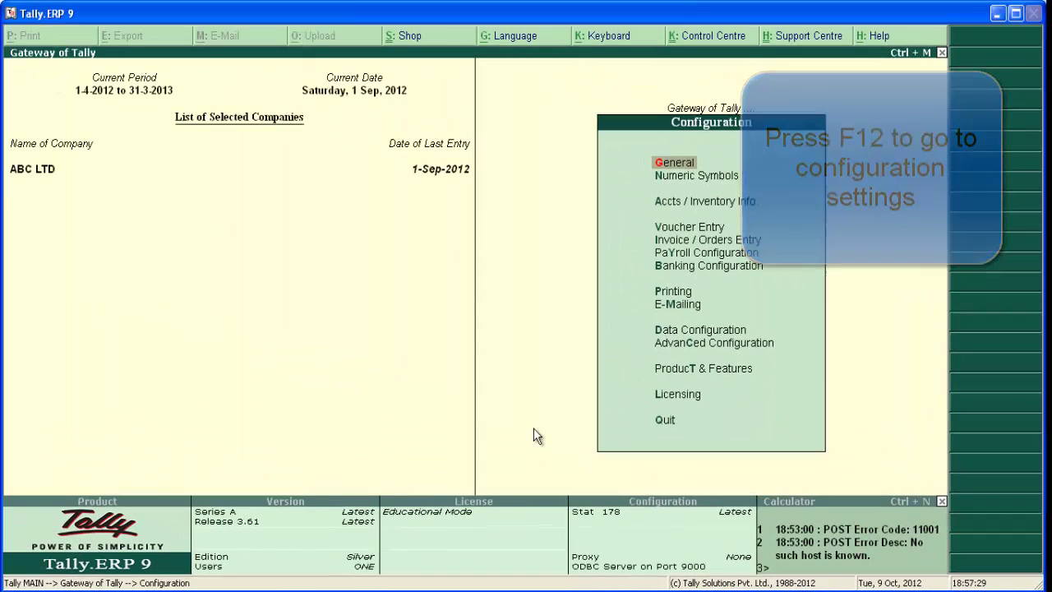
pyautogui.press('Down')
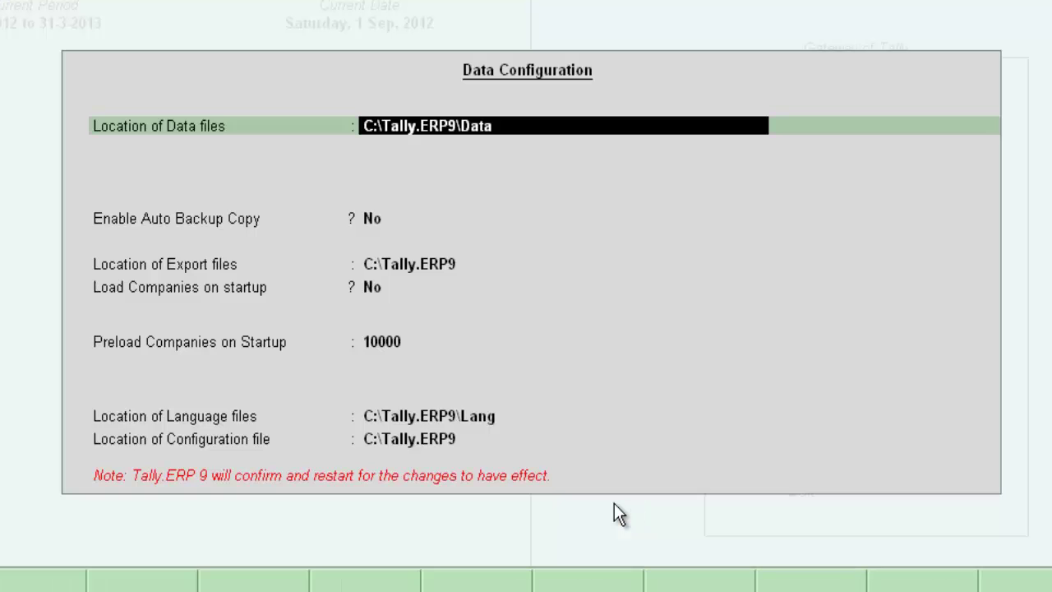
pyautogui.press('Return')
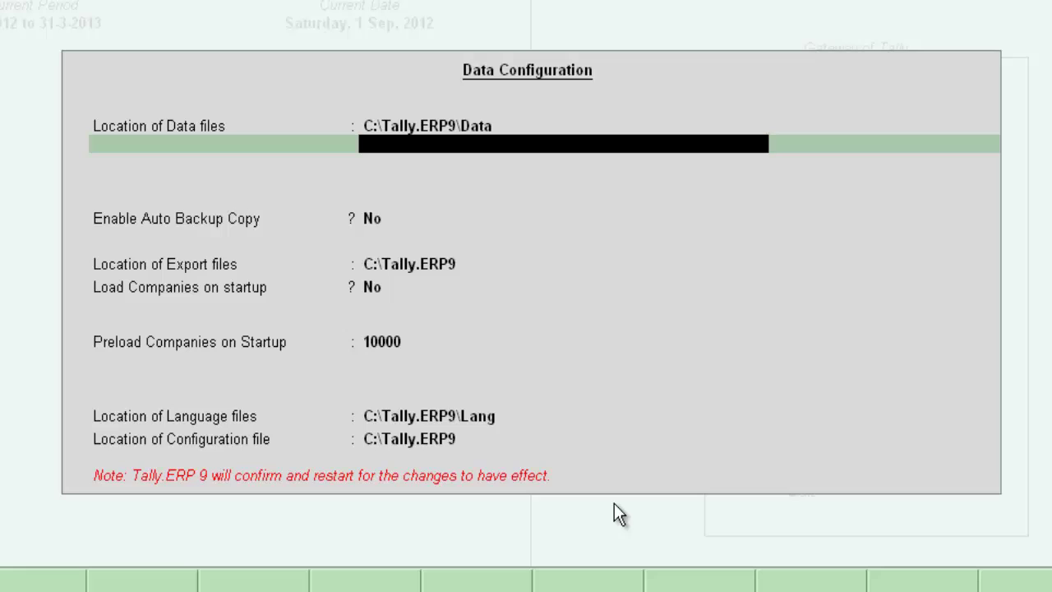
pyautogui.press('Return')
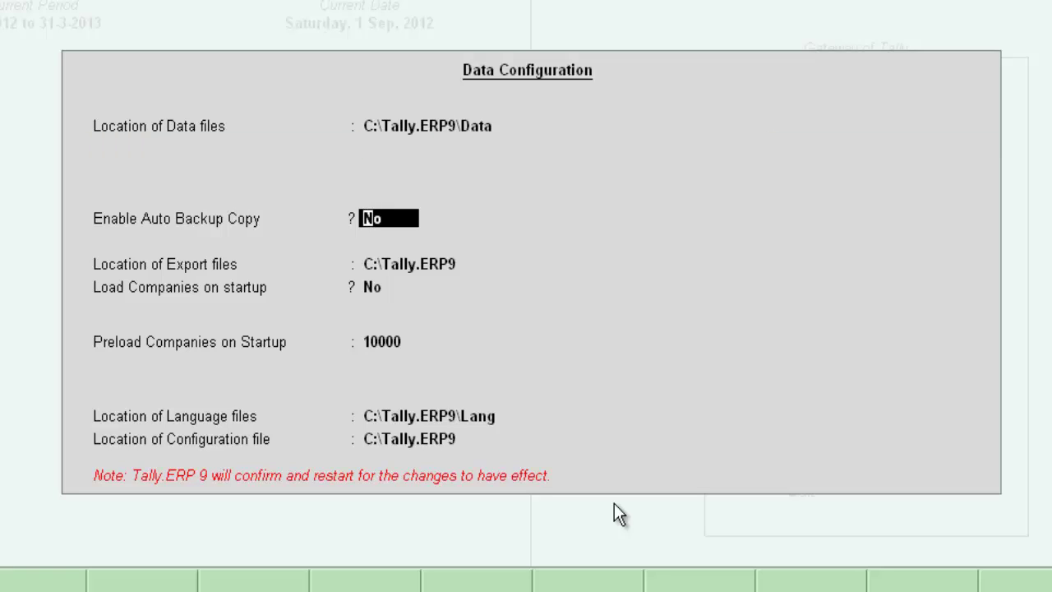
pyautogui.write('yes')
pyautogui.press('Return')
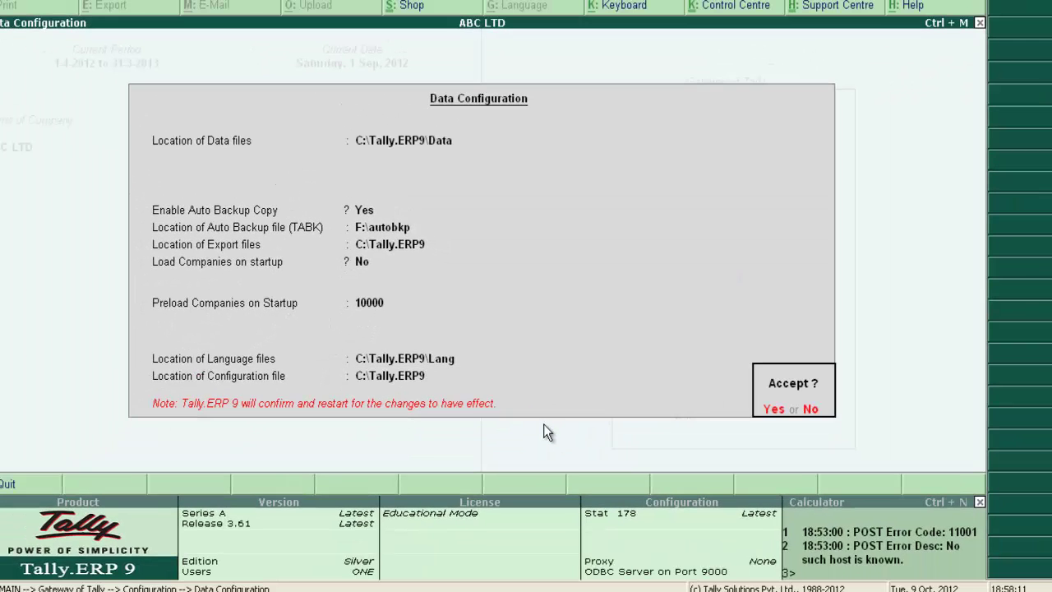
pyautogui.press('Return')
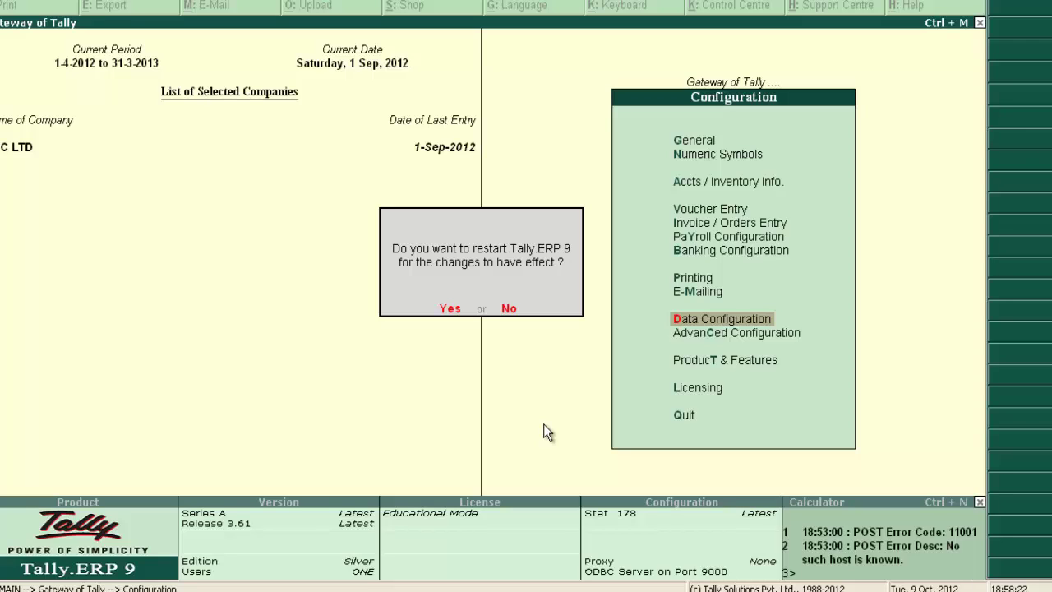
pyautogui.press('Return')
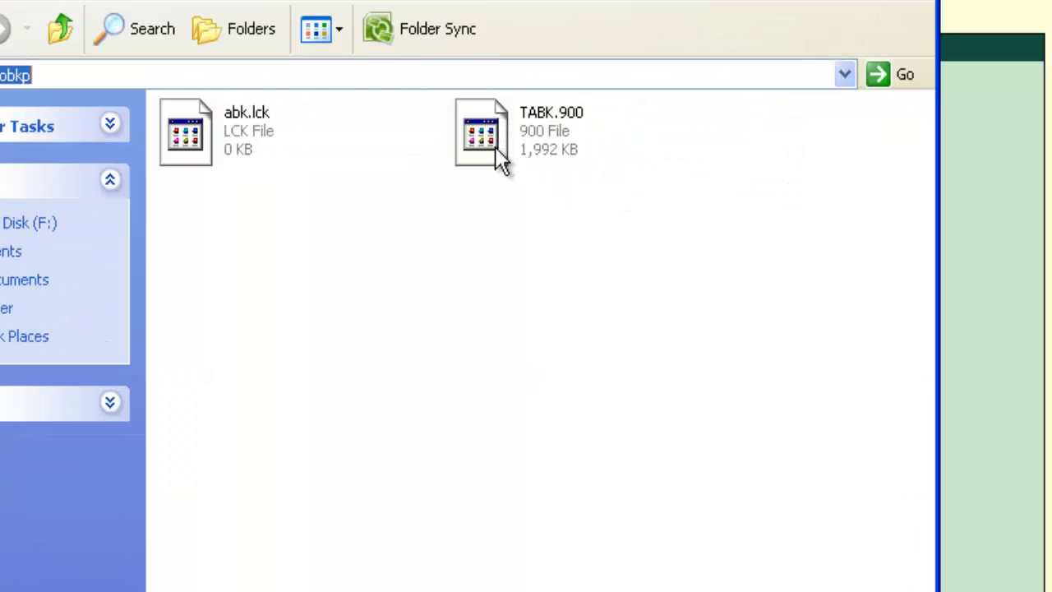
# - Select TABK.900 in F:\autobkp to confirm the backup file exists
pyautogui.click(494, 147)
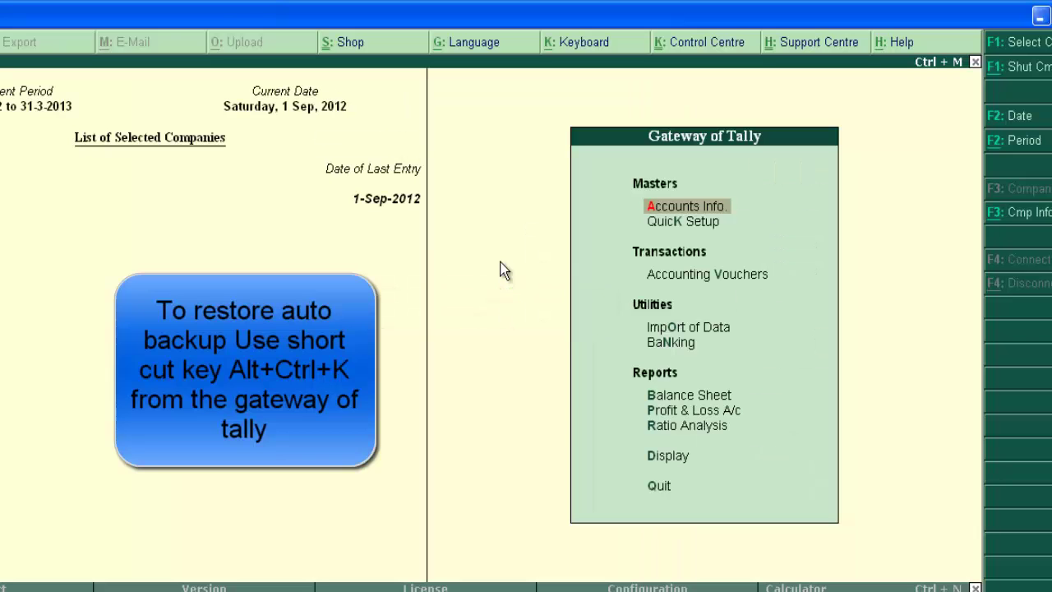
# - Restore ABC LTD backup version 01 using Alt+Ctrl+K, confirming the overwrite with Y
pyautogui.hotkey('ctrl', 'alt', 'k')
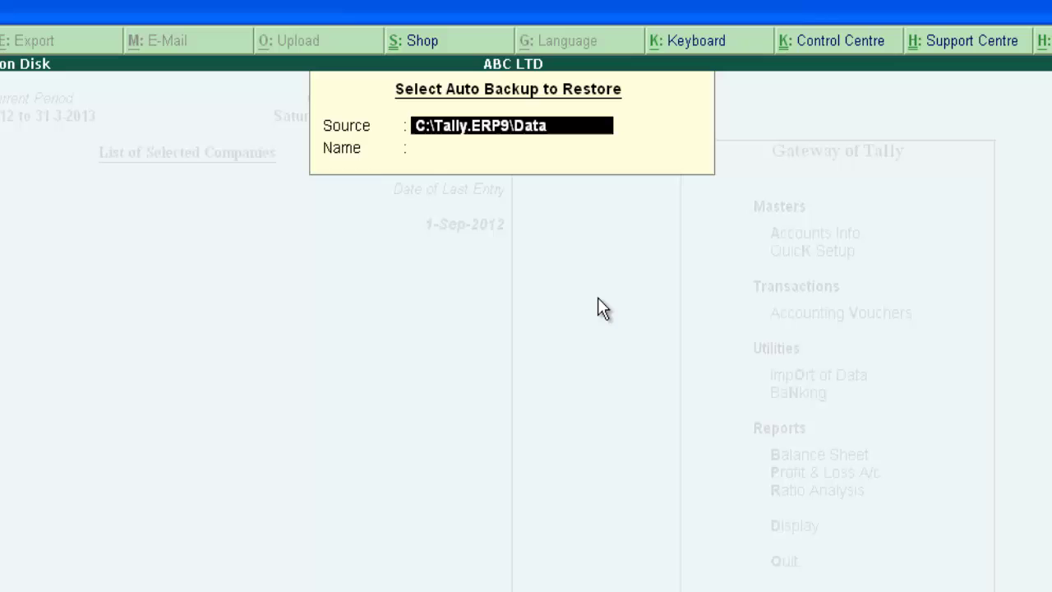
pyautogui.press('Return')
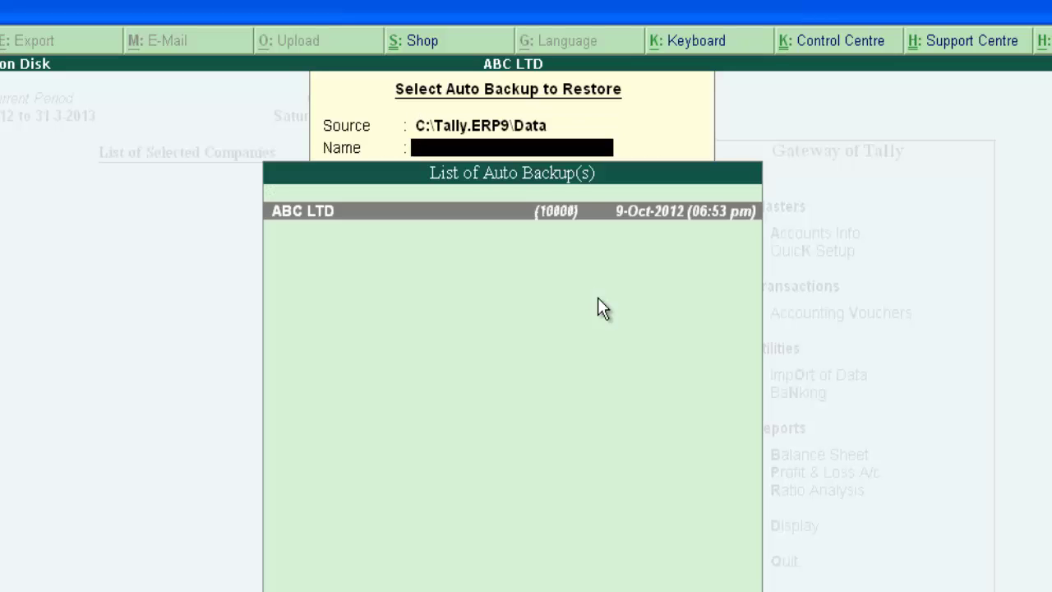
pyautogui.press('Return')
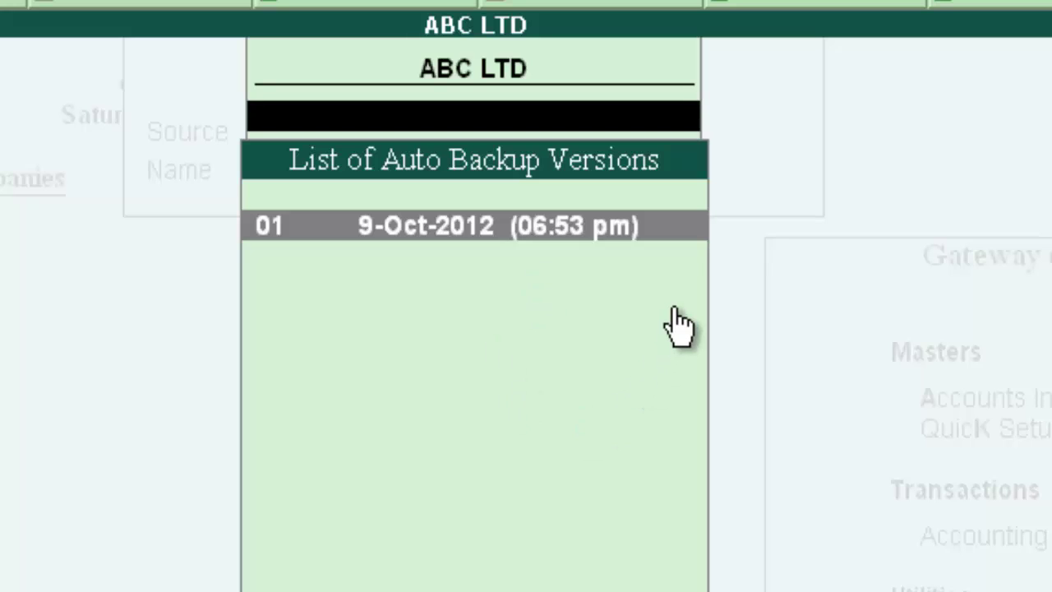
pyautogui.press('Return')
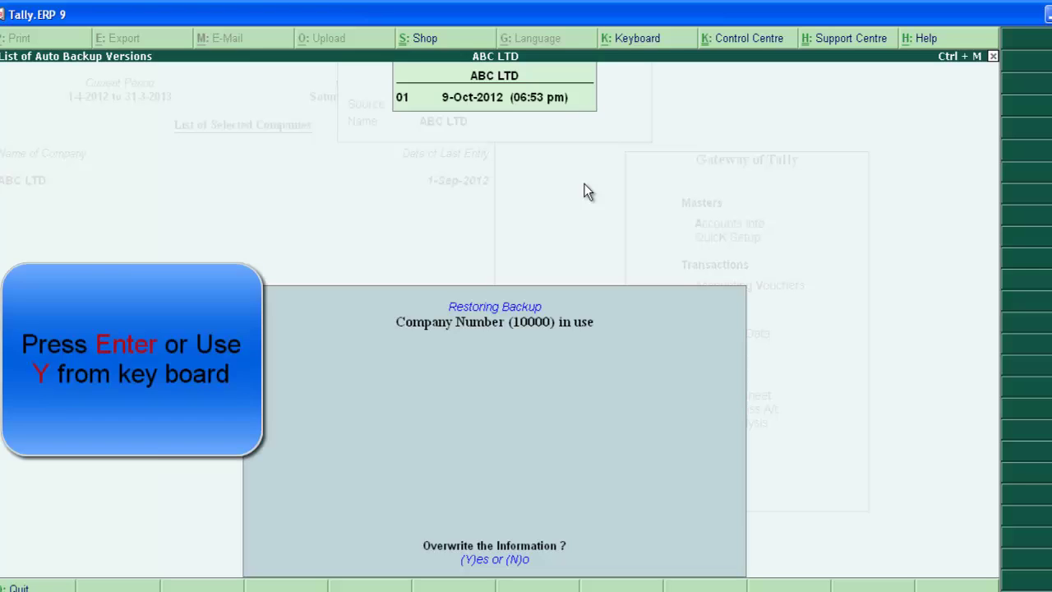
pyautogui.press('y')
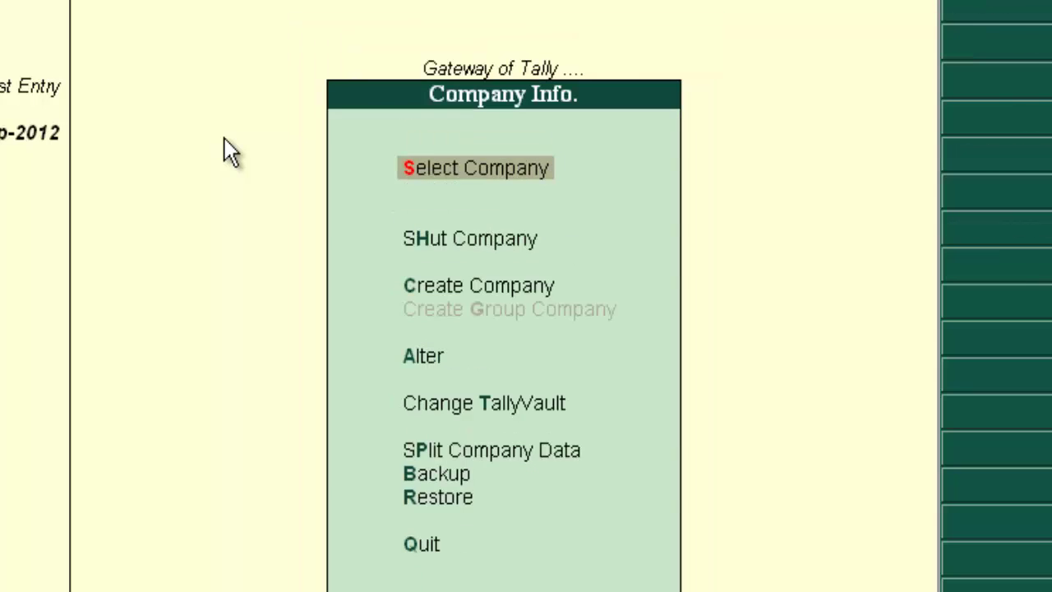
# - Open Restore Companies and replace the source path with the pasted F:\autobkp
pyautogui.press('Down')
pyautogui.press('Down')
pyautogui.press('Down')
pyautogui.press('Down')
pyautogui.press('Down')
pyautogui.press('Down')
pyautogui.press('Down')
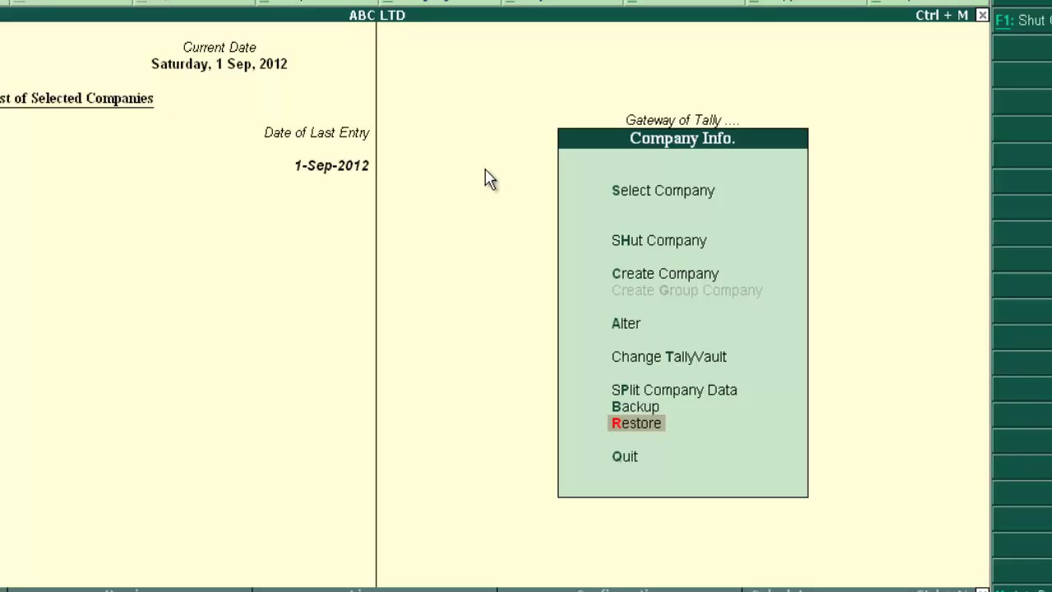
pyautogui.press('Return')
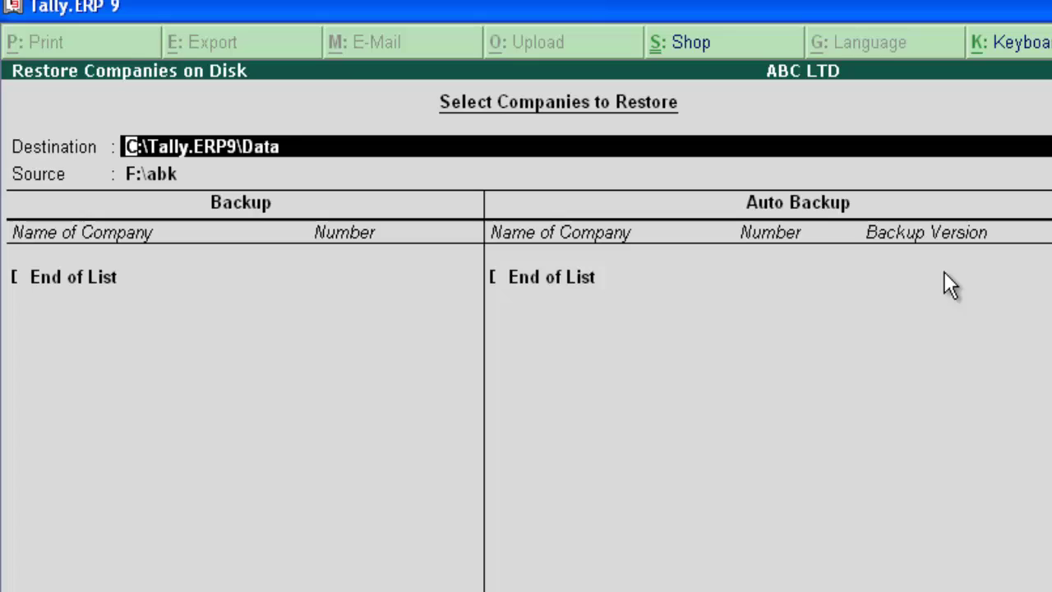
pyautogui.press('Return')
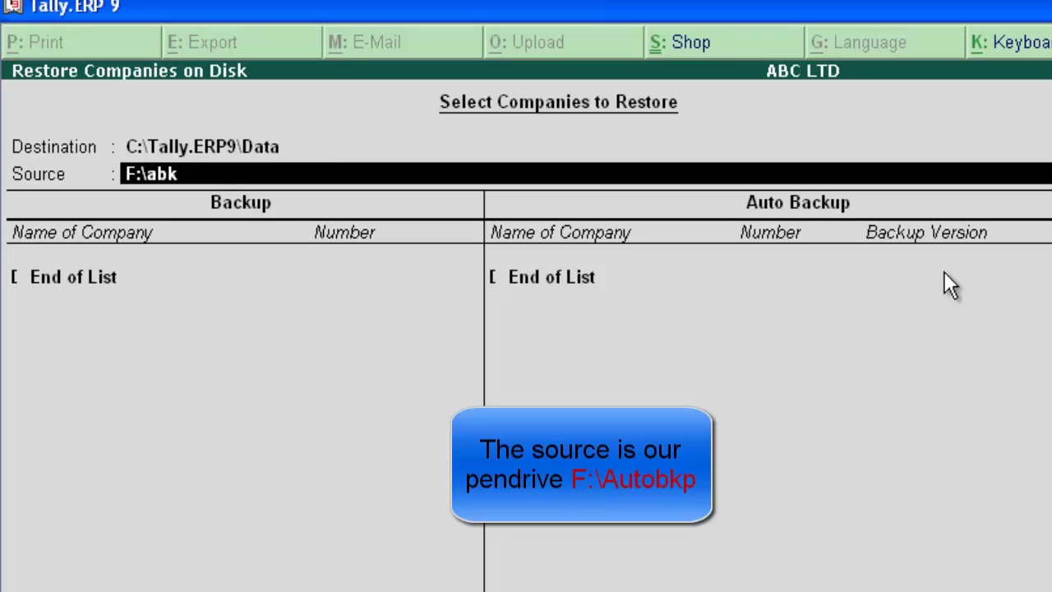
pyautogui.press('BackSpace')
pyautogui.press('BackSpace')
pyautogui.press('BackSpace')
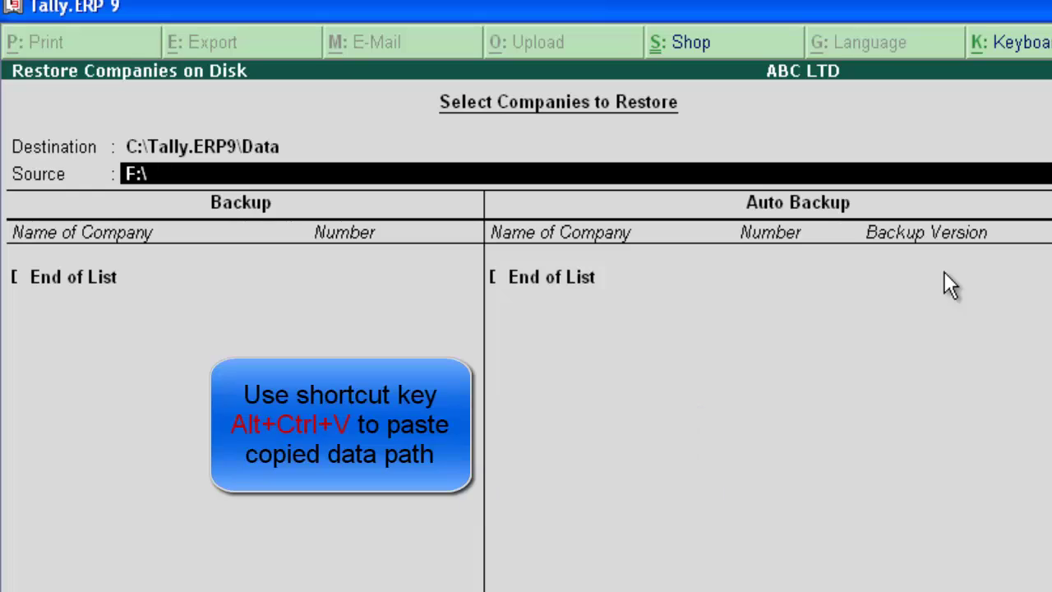
pyautogui.press('BackSpace')
pyautogui.press('BackSpace')
pyautogui.press('BackSpace')
pyautogui.hotkey('ctrl', 'alt', 'v')
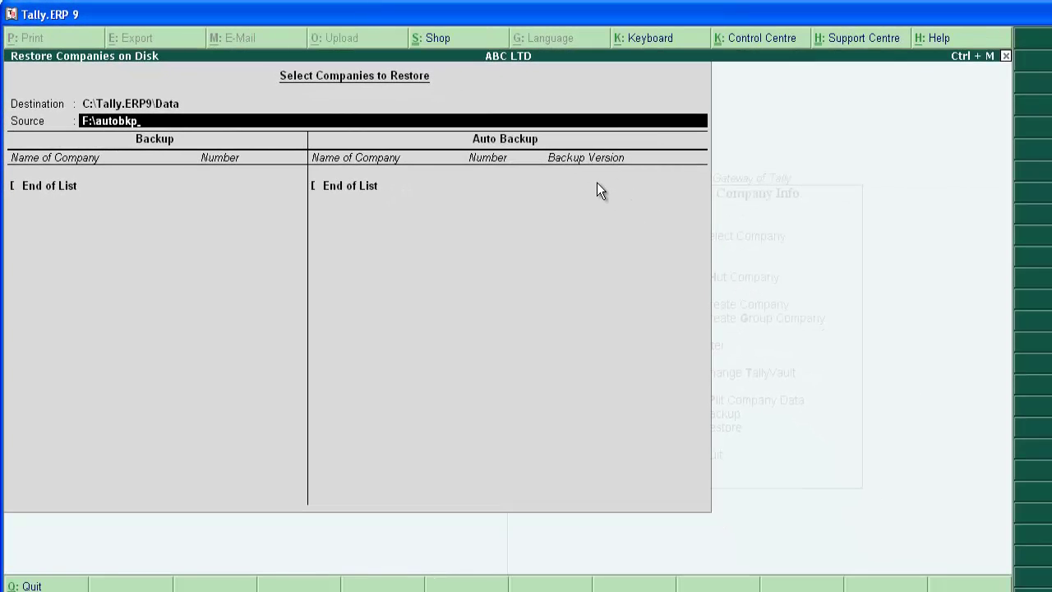
# - Restore ABC LTD version 01 from F:\autobkp's Auto Backup list, confirming the overwrite with Y
pyautogui.press('Return')
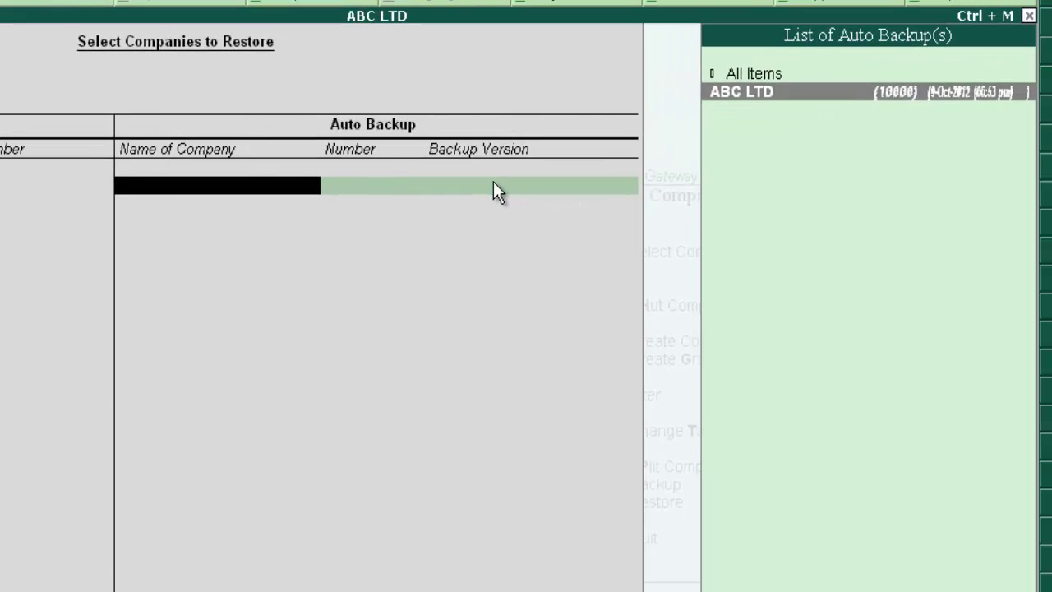
pyautogui.press('Return')
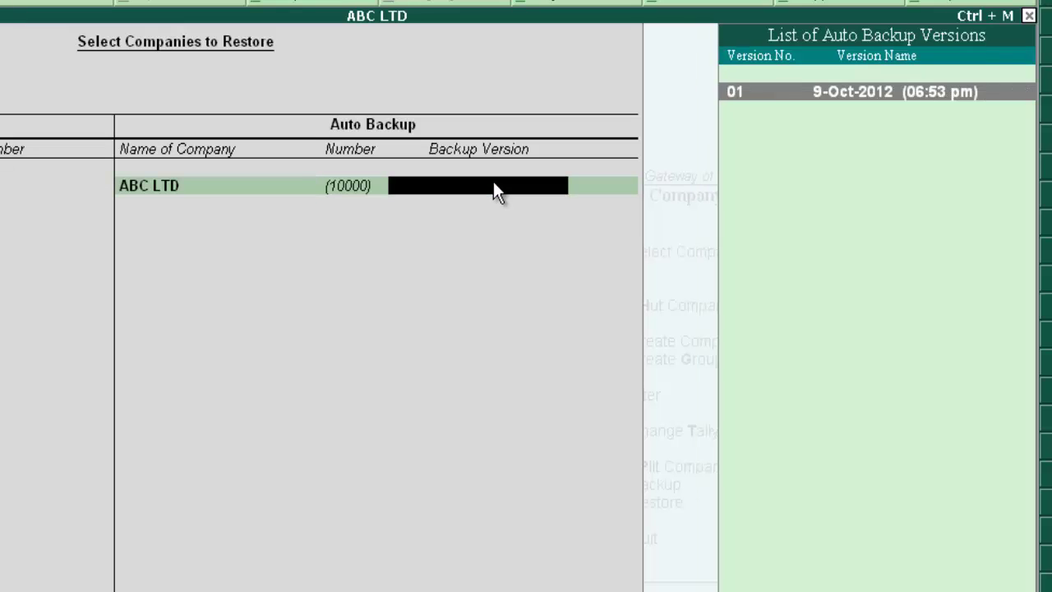
pyautogui.press('Return')
pyautogui.press('Return')
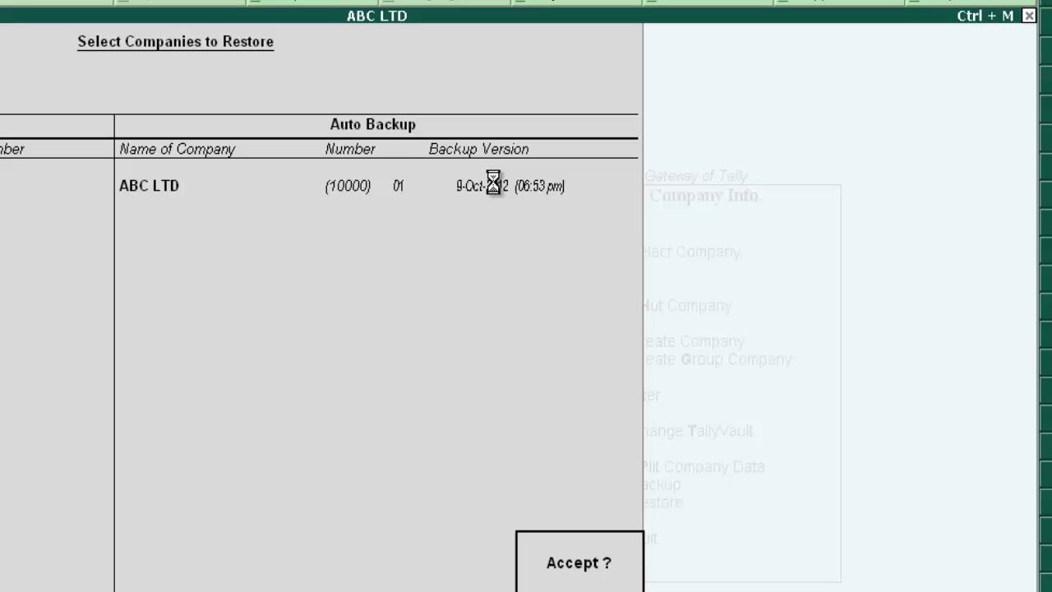
pyautogui.press('Return')
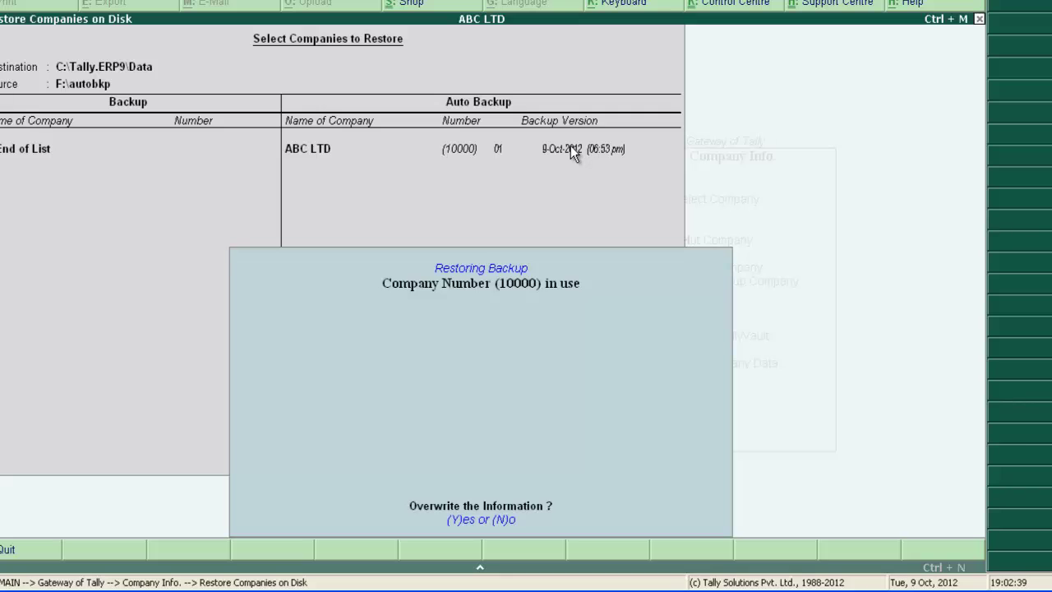
pyautogui.press('y')
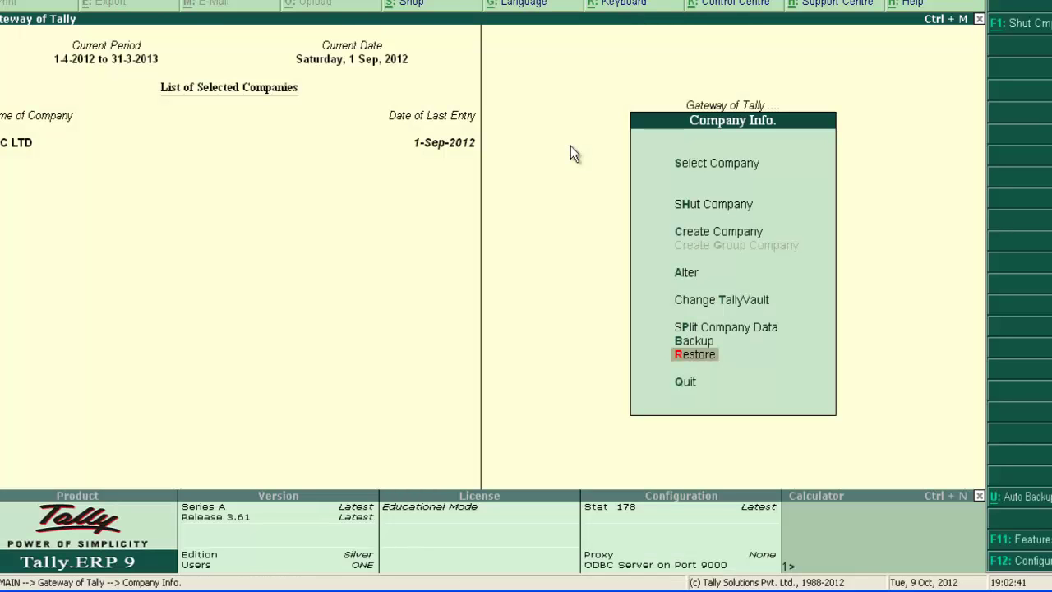